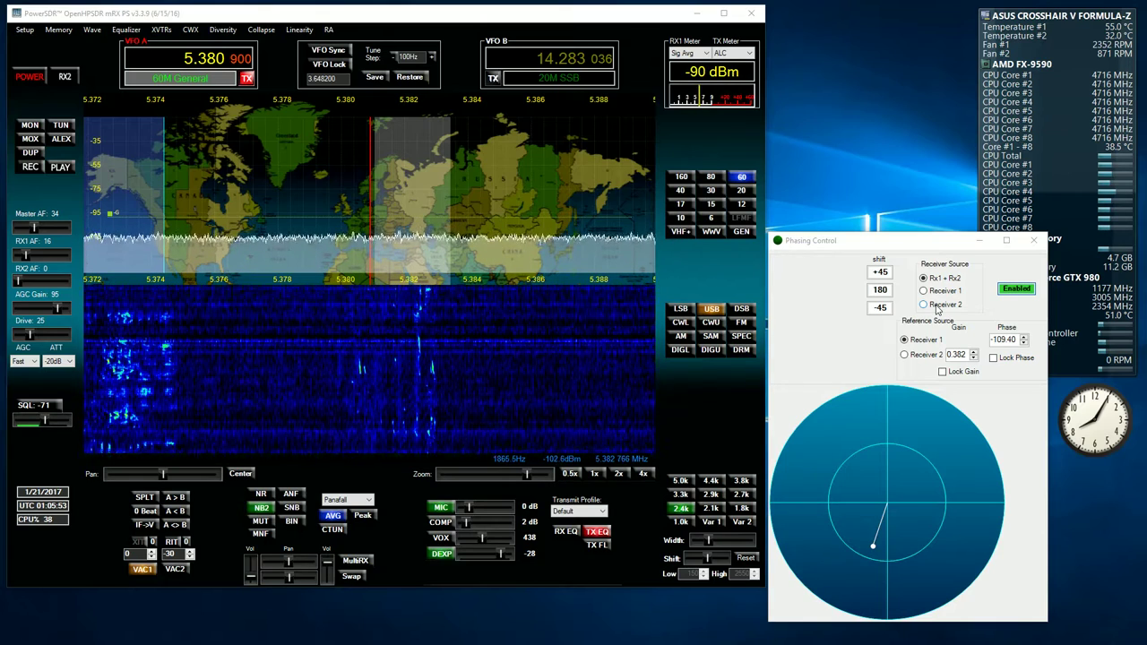
left_click(938, 311)
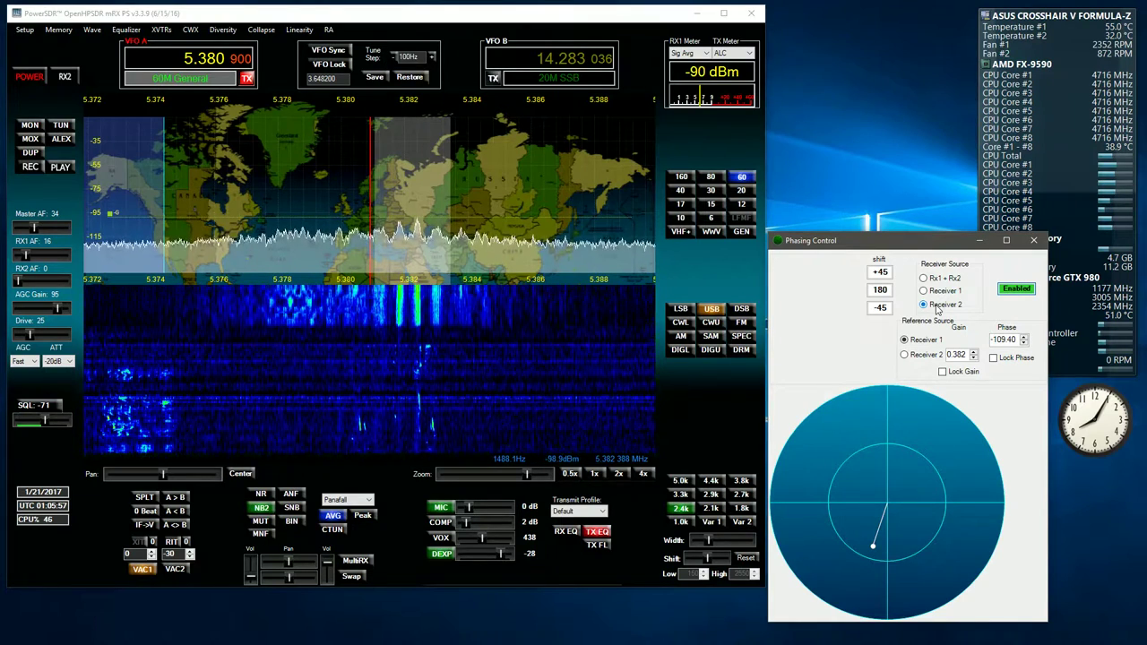
left_click(938, 292)
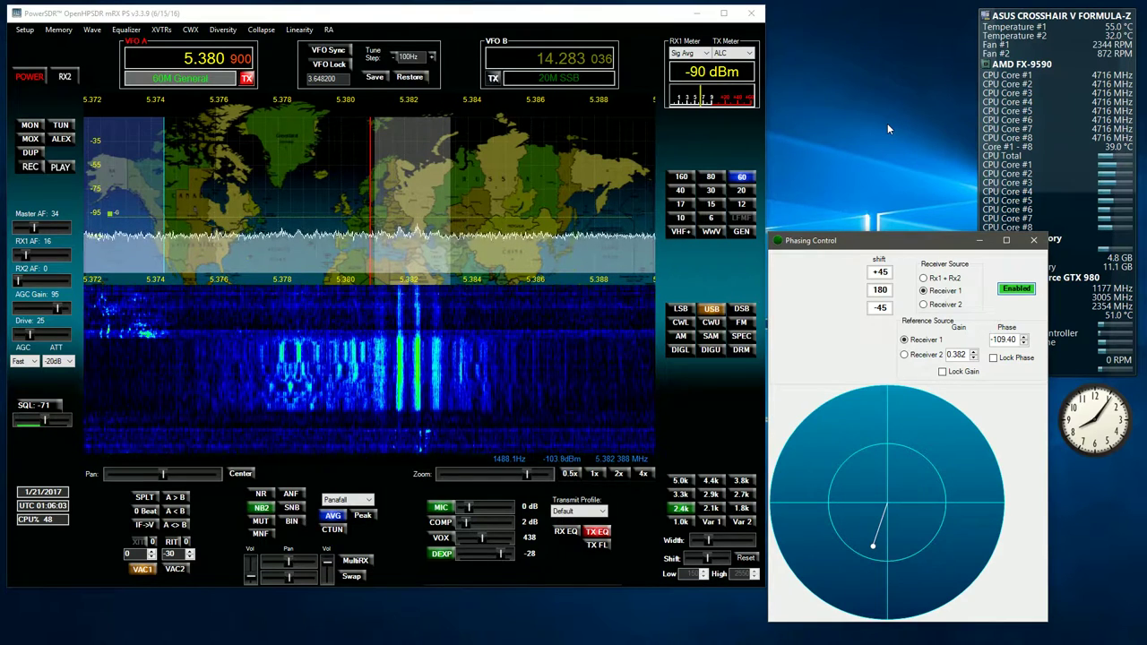
left_click(935, 280)
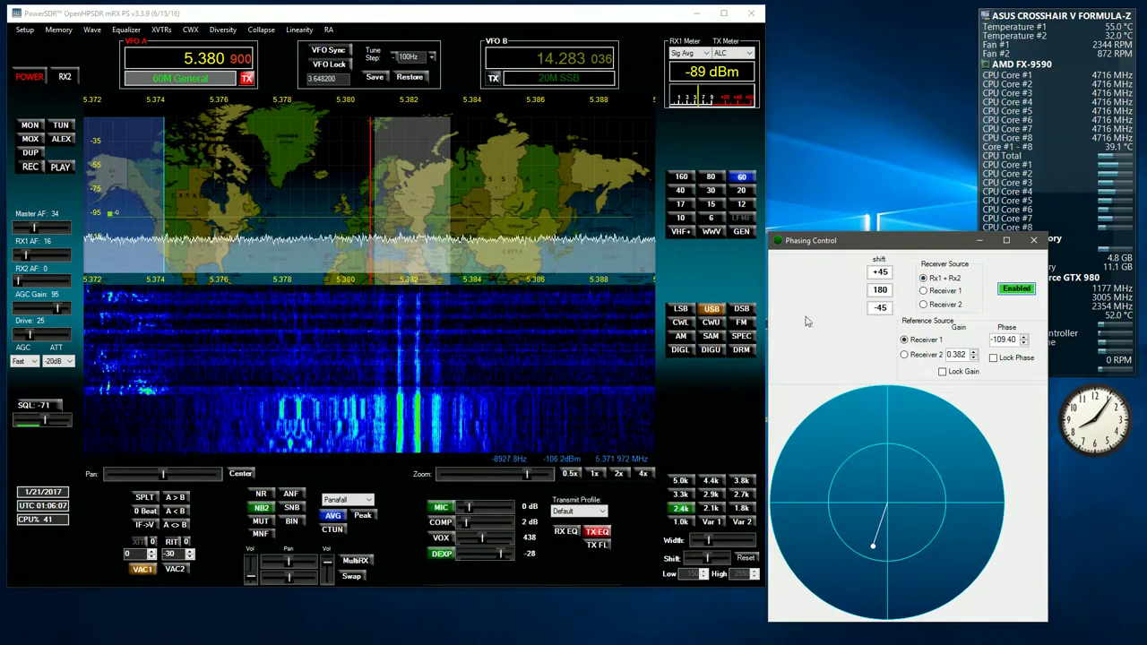
- Zoom out to 5.320–5.440 MHz, view Receiver 2, then Receiver 1, then return to Rx1 + Rx2
left_click_drag(528, 477, 453, 477)
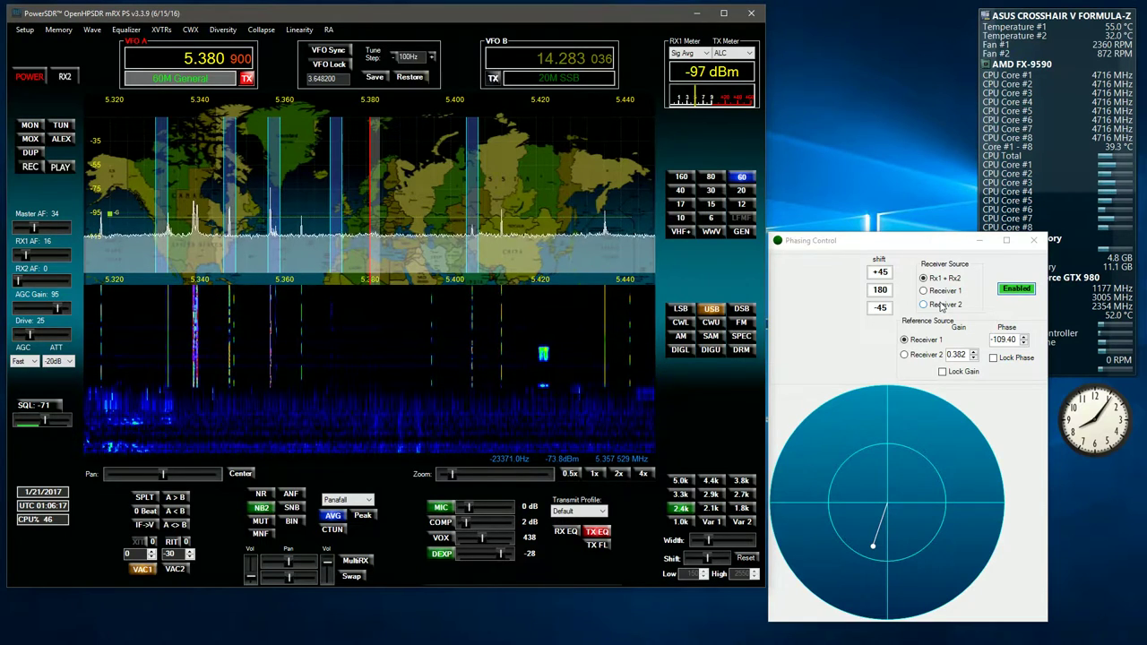
left_click(941, 307)
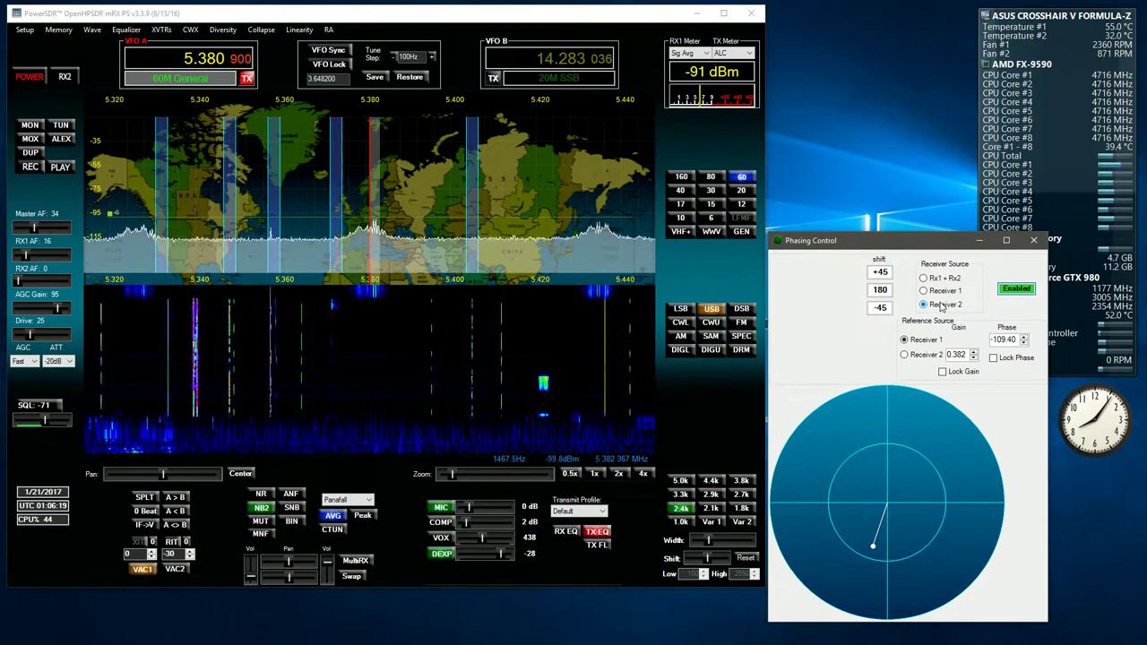
left_click(925, 291)
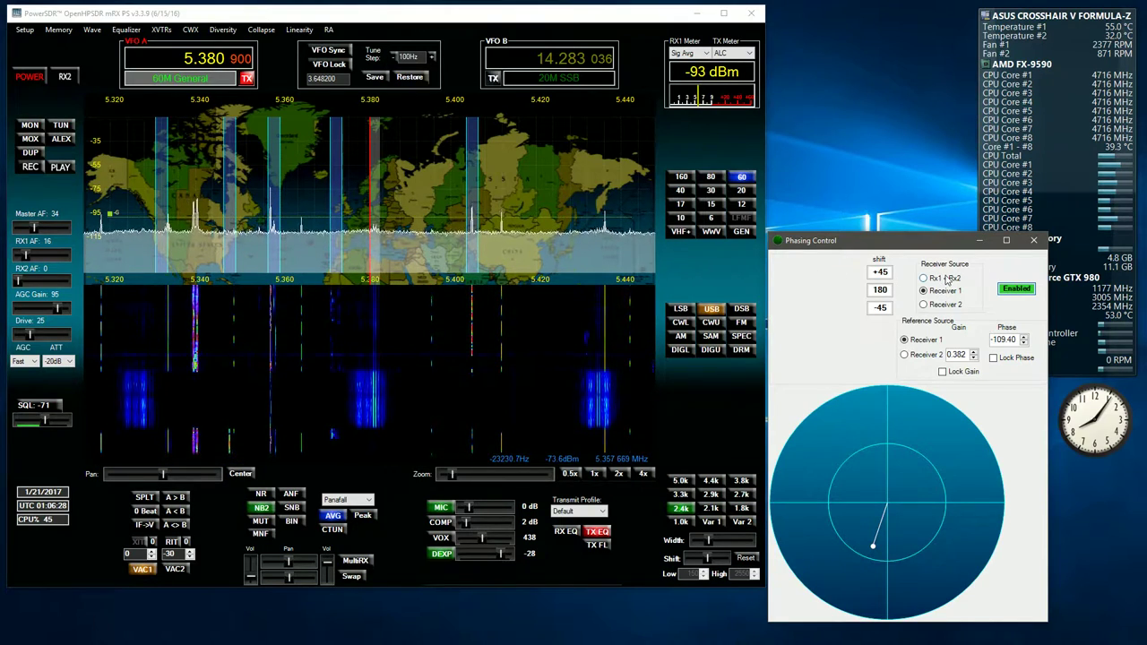
left_click(924, 278)
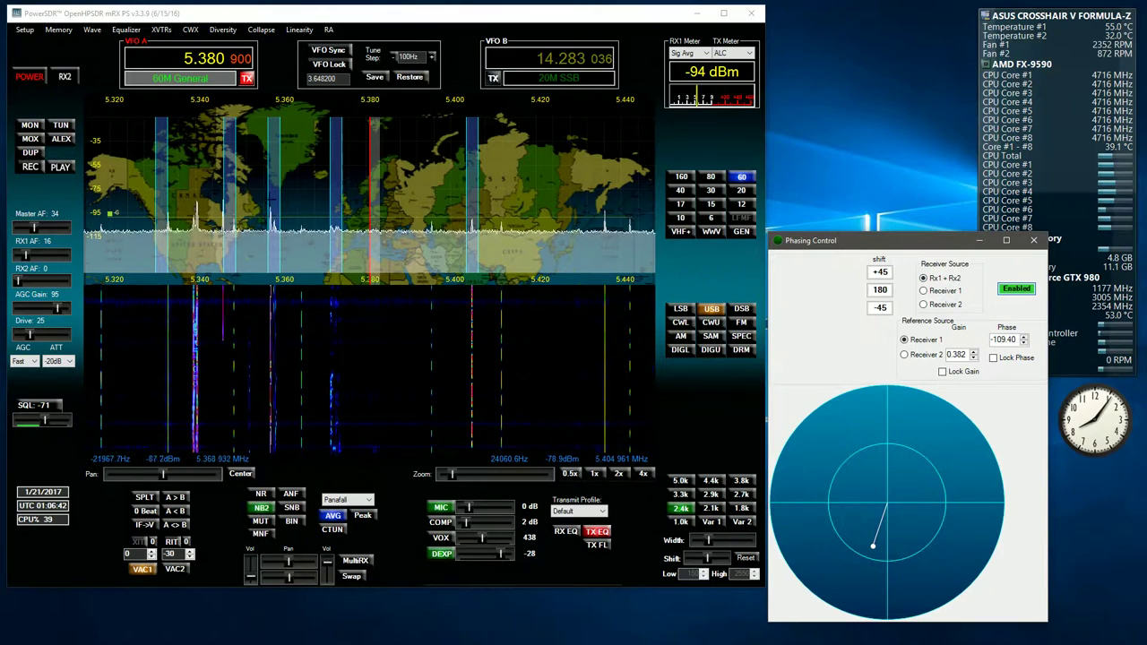
left_click(946, 291)
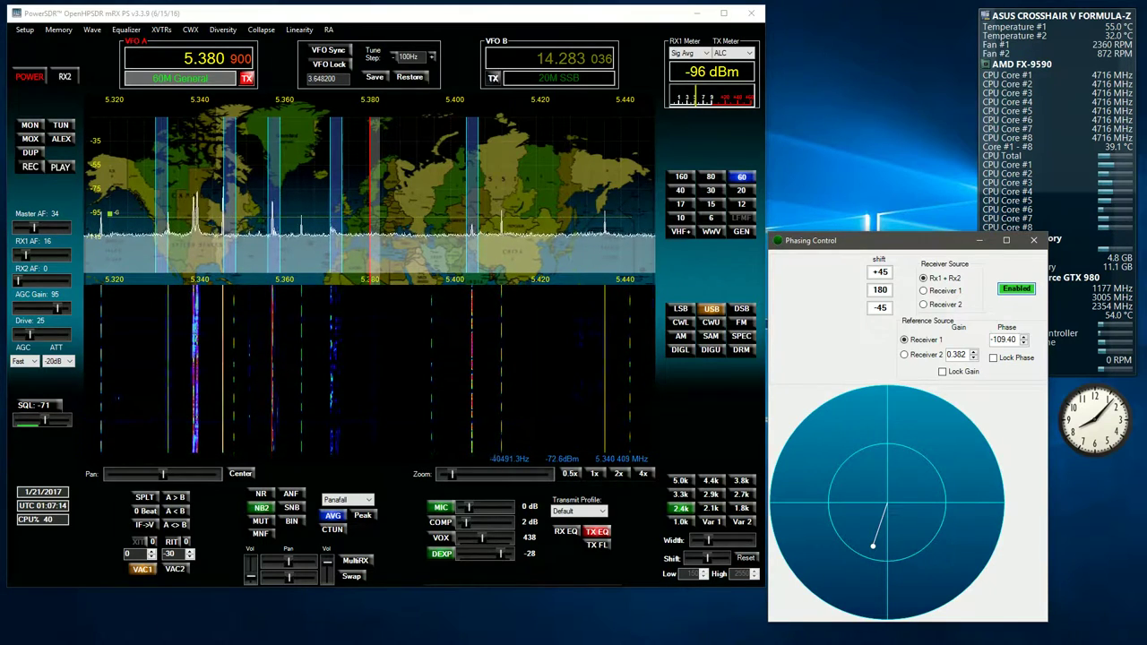
left_click(227, 359)
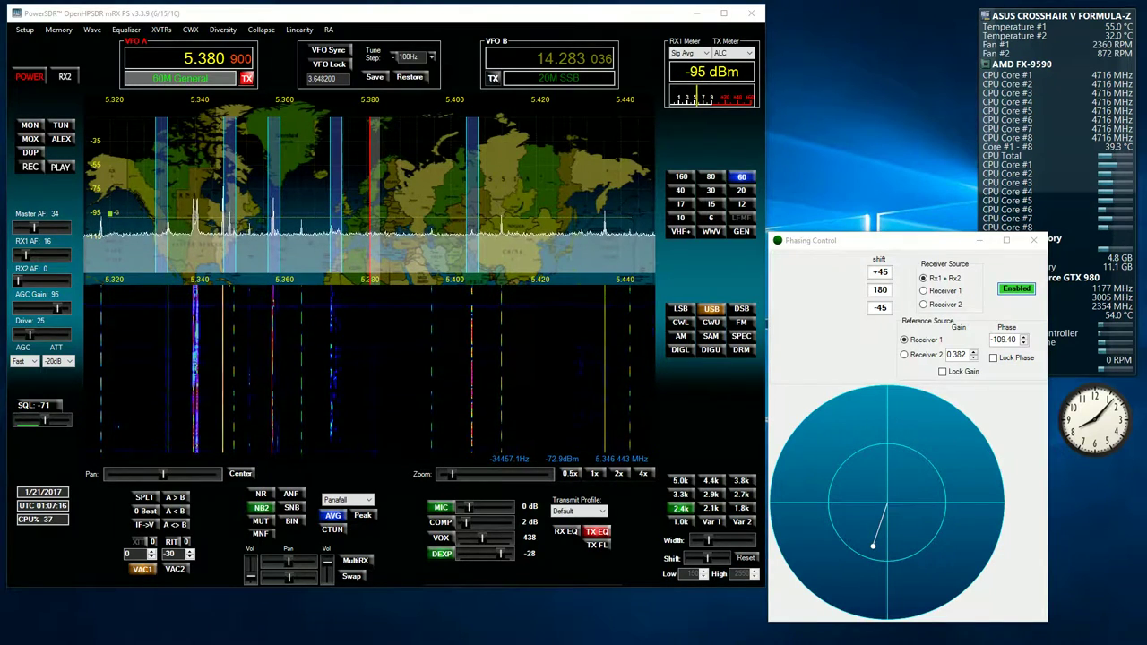